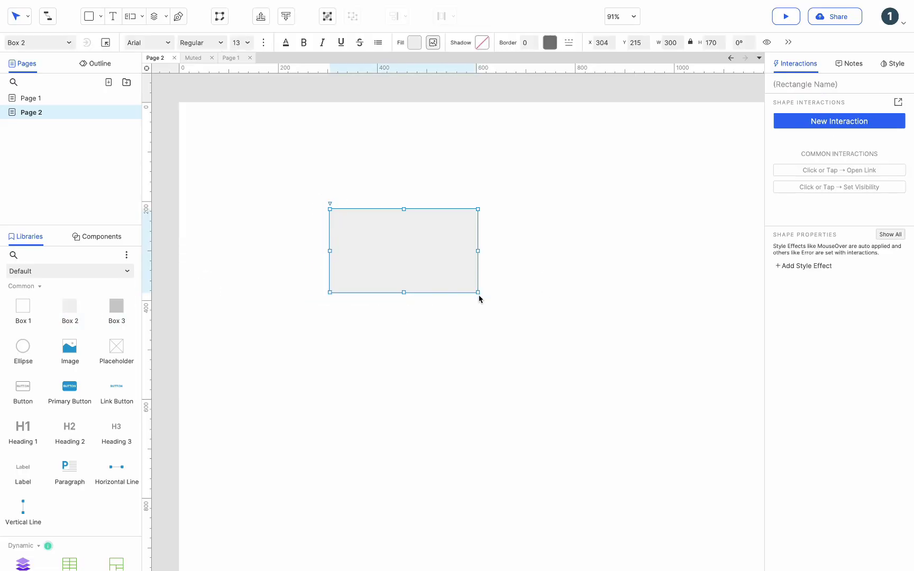
Step: Place an avatar box, a Header heading and a size-16 paragraph trimmed to a short line
drag(479, 298, 367, 245)
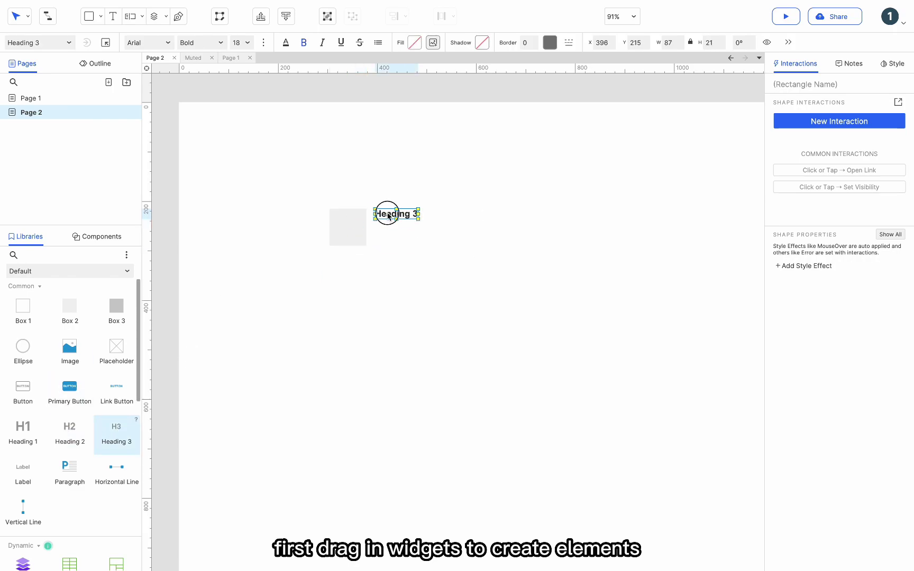
drag(118, 429, 386, 214)
text(Header)
drag(70, 468, 387, 221)
click(241, 43)
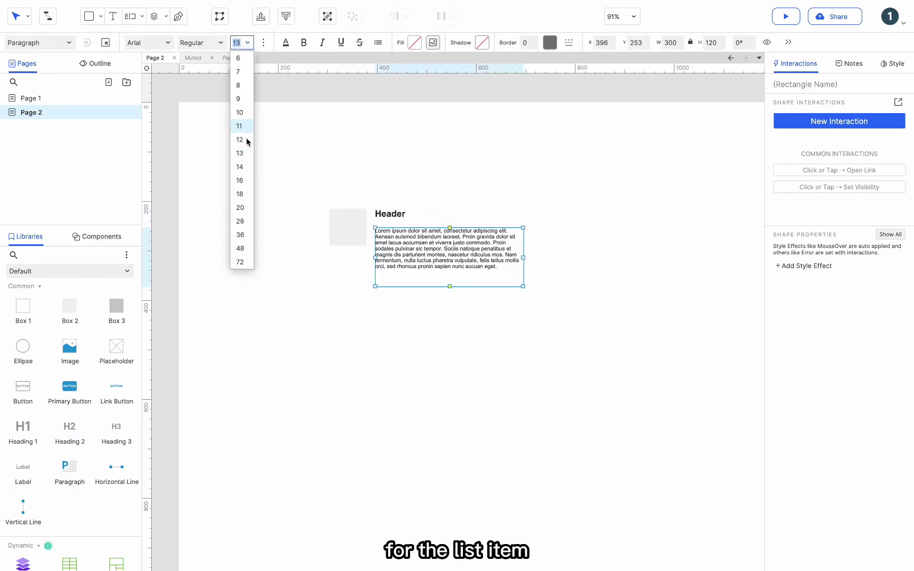
click(245, 138)
double_click(450, 251)
click(457, 250)
key(ctrl+shift+End)
key(Delete)
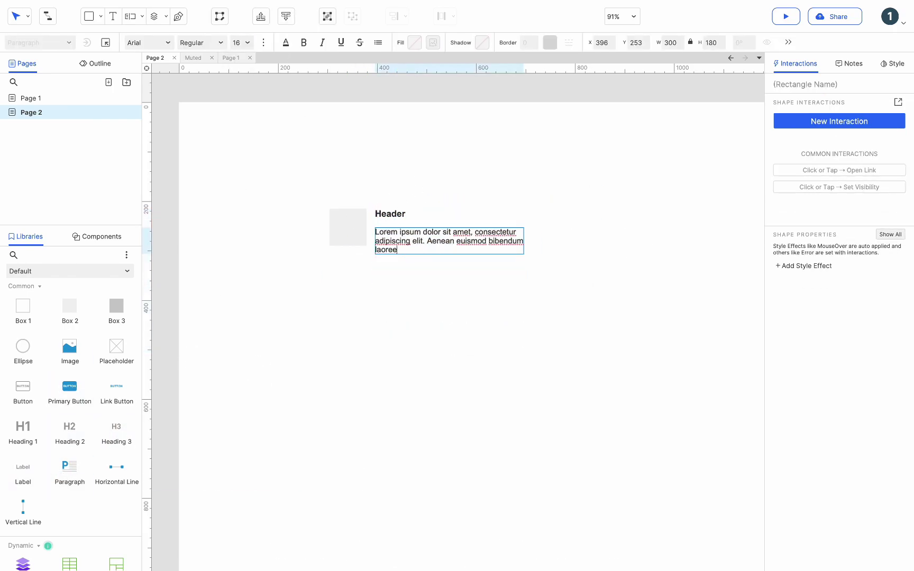
key(ctrl+BackSpace)
click(594, 375)
Step: Add a 12:02:11 time label at the right and the Muted icon beneath it
drag(23, 472, 537, 210)
text(:11)
click(570, 240)
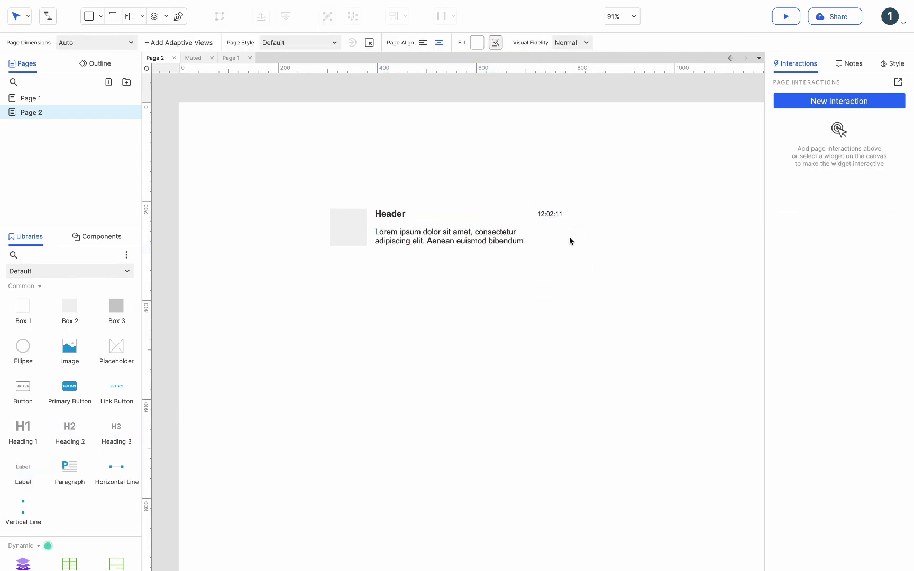
click(98, 236)
drag(30, 272, 561, 243)
key(Escape)
Step: Convert all the item's widgets into a repeater with Row Spacing 27
drag(581, 184, 267, 293)
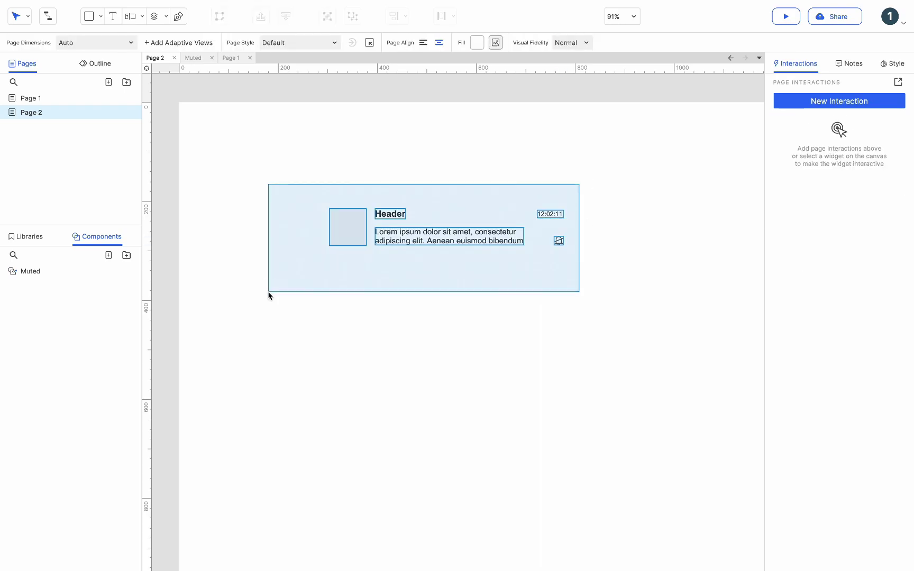
right_click(357, 229)
click(414, 547)
click(893, 63)
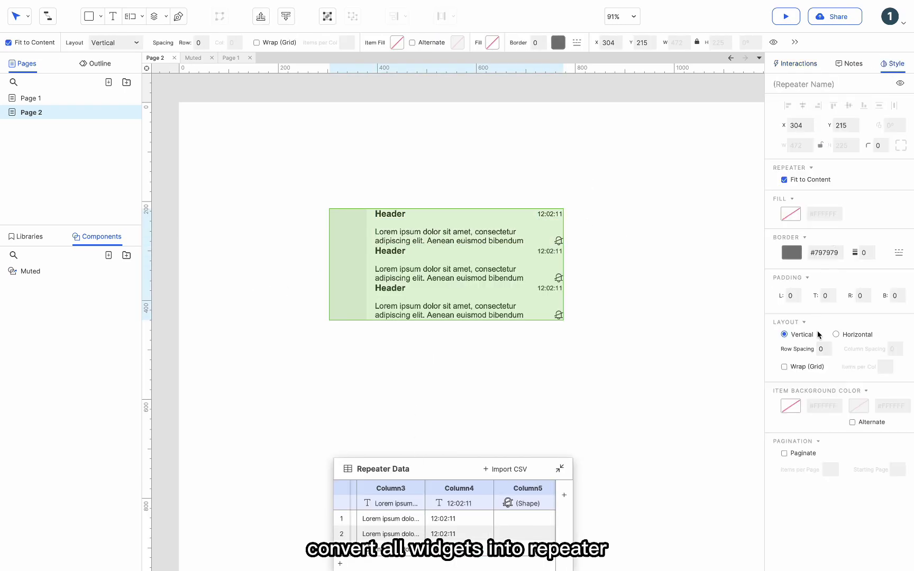
click(824, 349)
text(27)
drag(416, 477, 509, 343)
scroll(510, 386, left, 3)
double_click(505, 383)
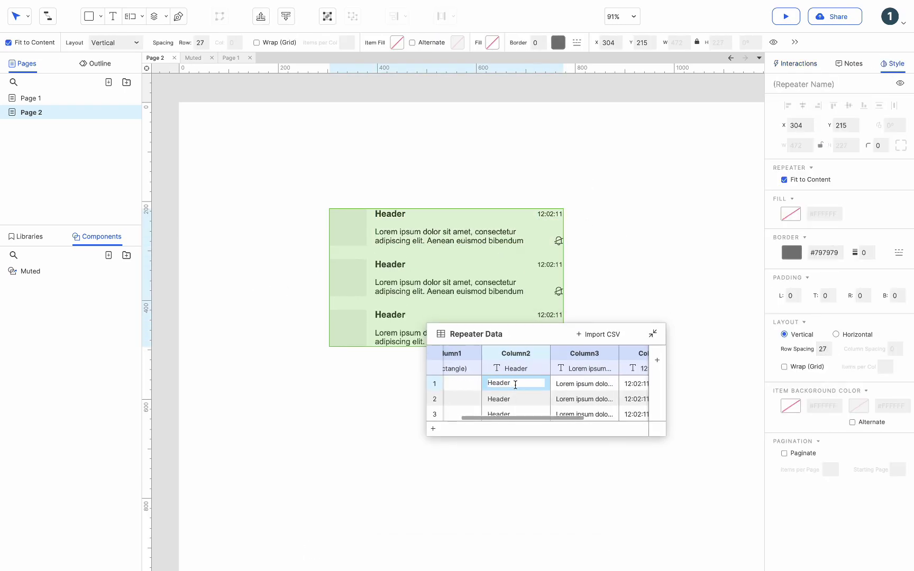
text(Name 1)
Step: Rename the repeater rows to Name 2 and Name 4, adding rows up to five items
double_click(509, 399)
text(Name 2)
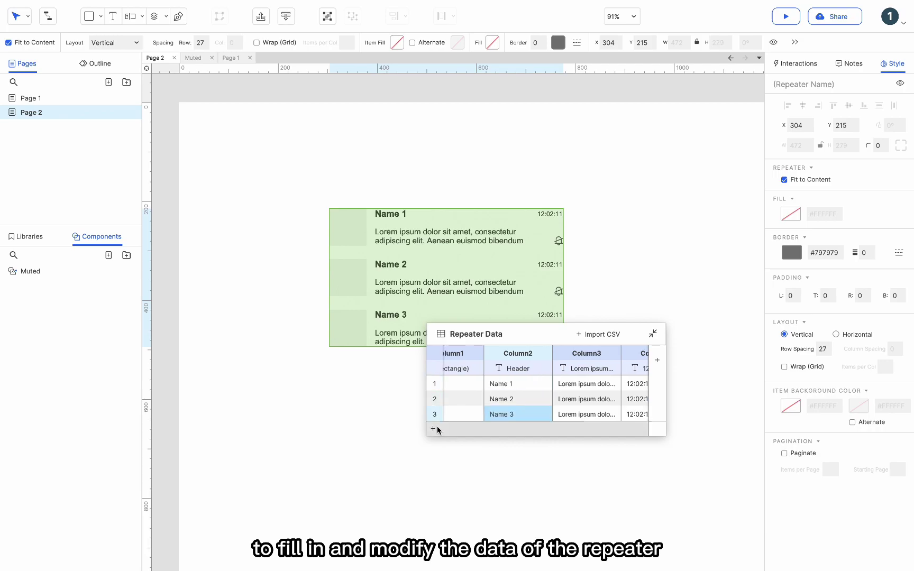
click(433, 428)
text(Name 4)
double_click(501, 413)
text(5)
scroll(524, 400, up, 3)
Step: Paste the Content text into the first and second items' message cells
double_click(571, 383)
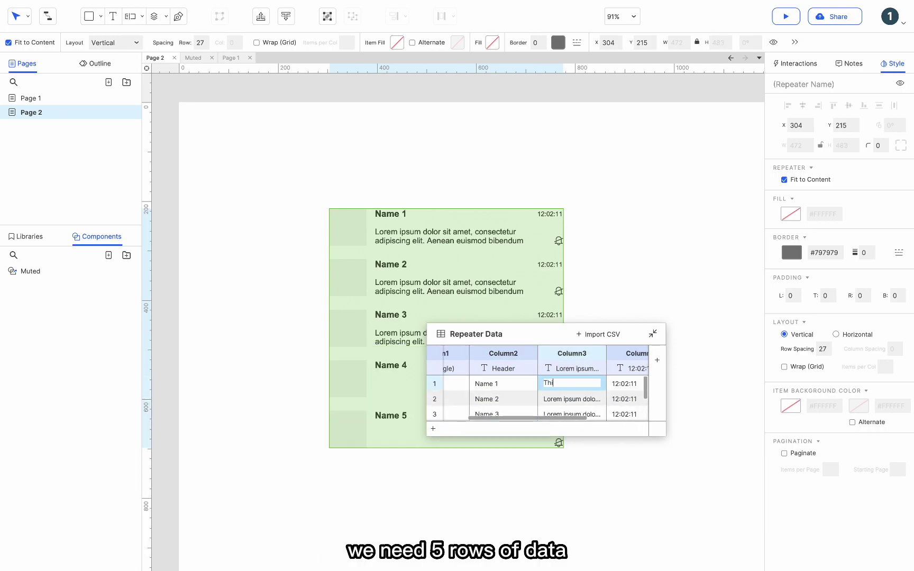
text(This is the content 1.)
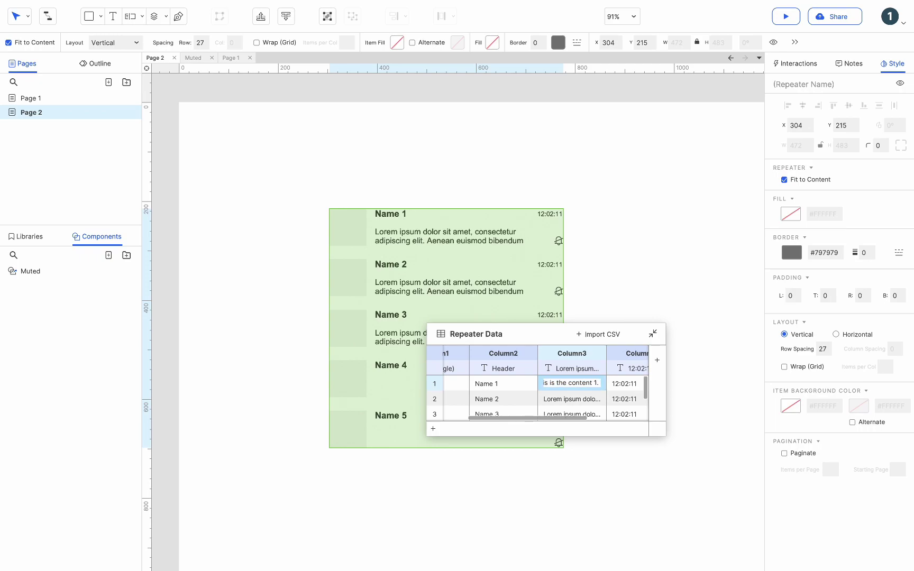
double_click(583, 399)
key(ctrl+v)
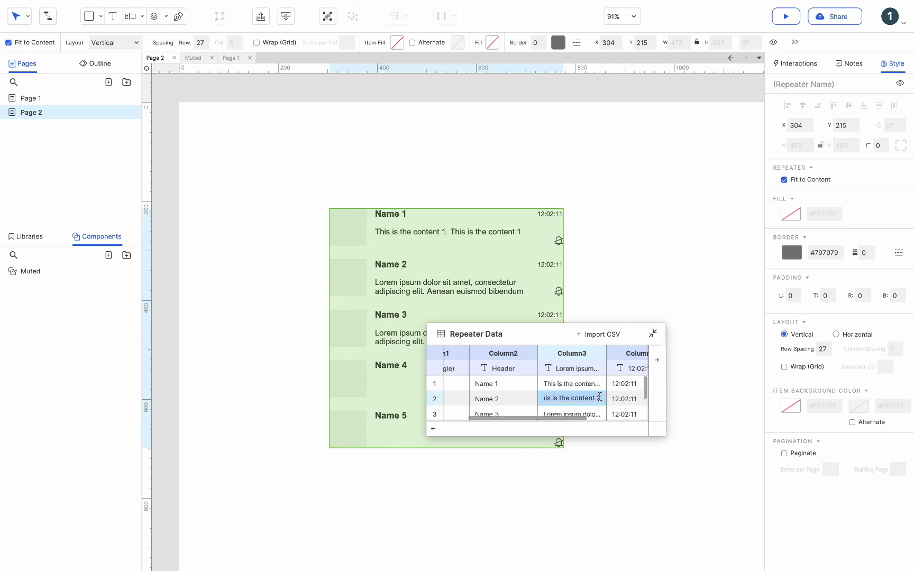
key(Return)
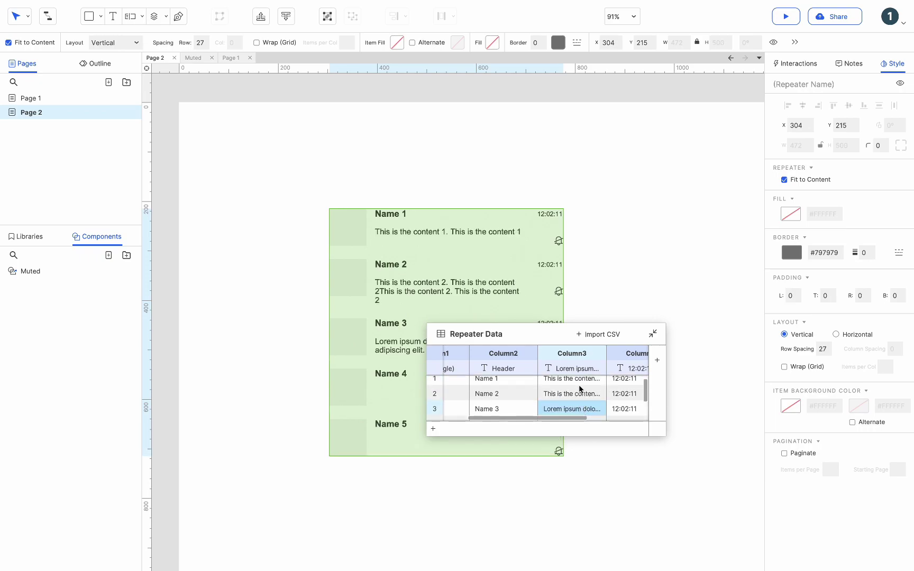
double_click(568, 384)
text(This is the content 2. This is the content 2)
double_click(577, 400)
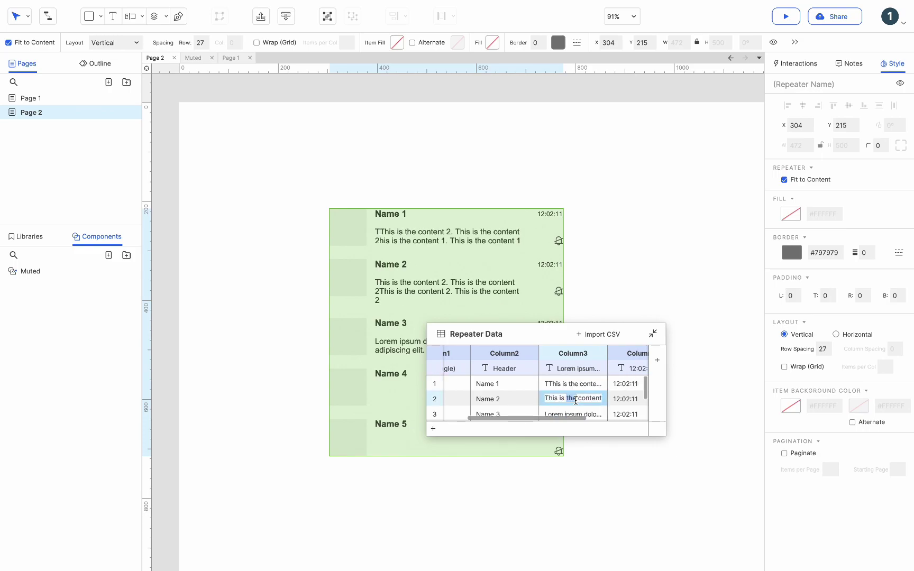
Step: Paste the Content text into the remaining message cells through Name 5
double_click(562, 385)
text(Content Content)
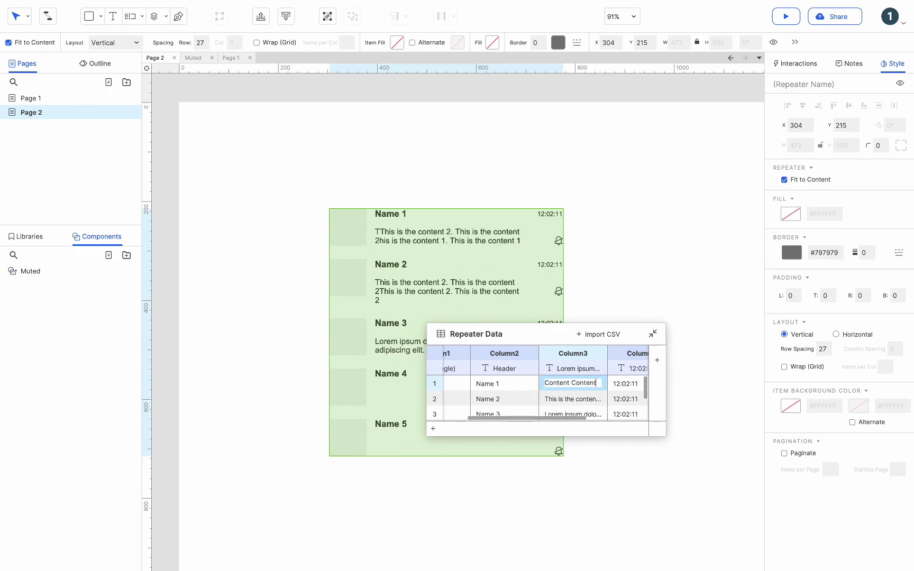
key(ctrl+v)
double_click(572, 398)
key(ctrl+v)
double_click(571, 399)
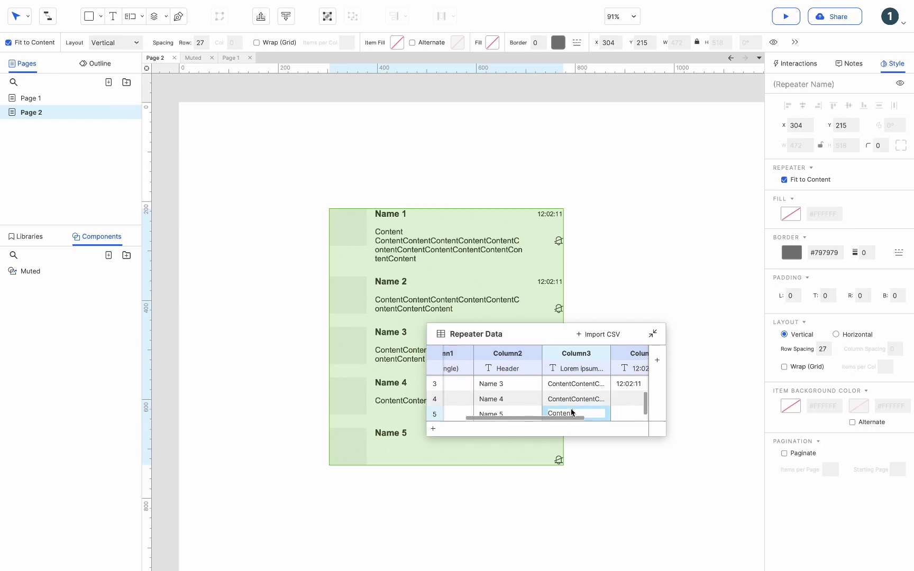
key(ctrl+v)
scroll(575, 401, up, 2)
double_click(586, 382)
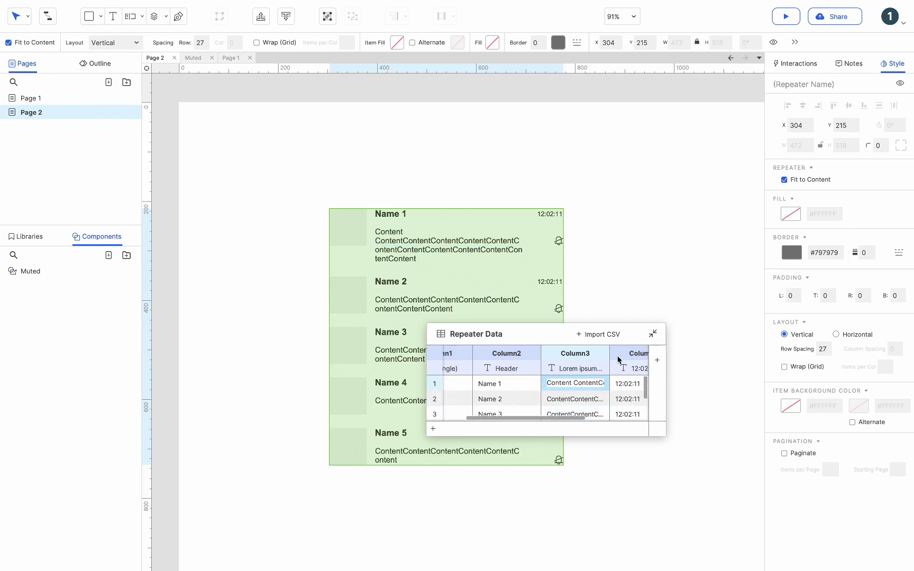
key(Return)
scroll(713, 340, right, 3)
double_click(711, 329)
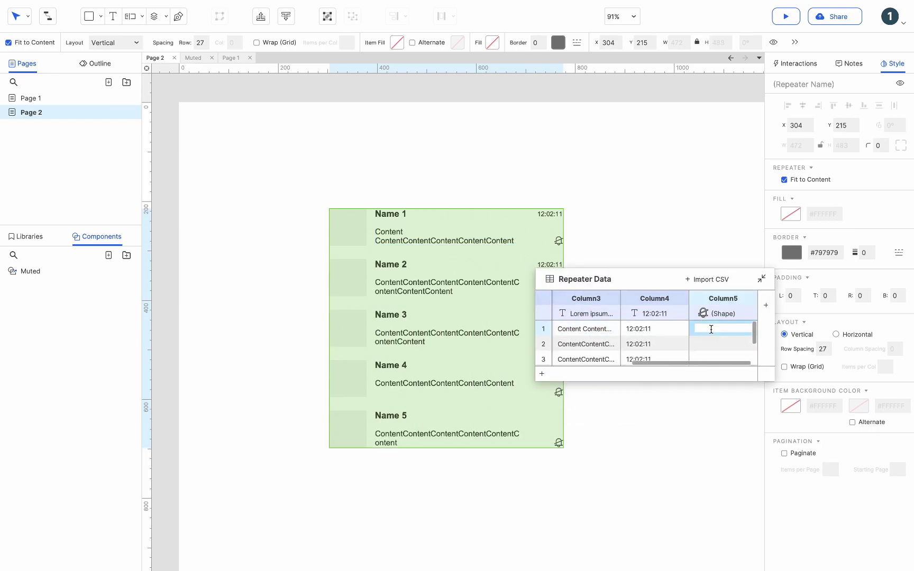
Step: Unlink the icon column from the Muted widget, rename it Muted, and mark muted items with 1
click(739, 313)
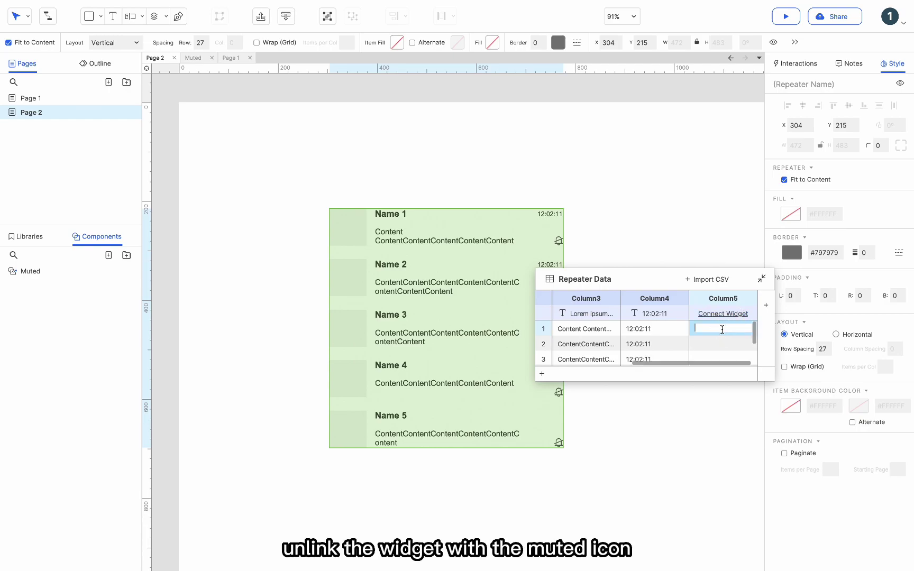
click(723, 299)
text(Mute)
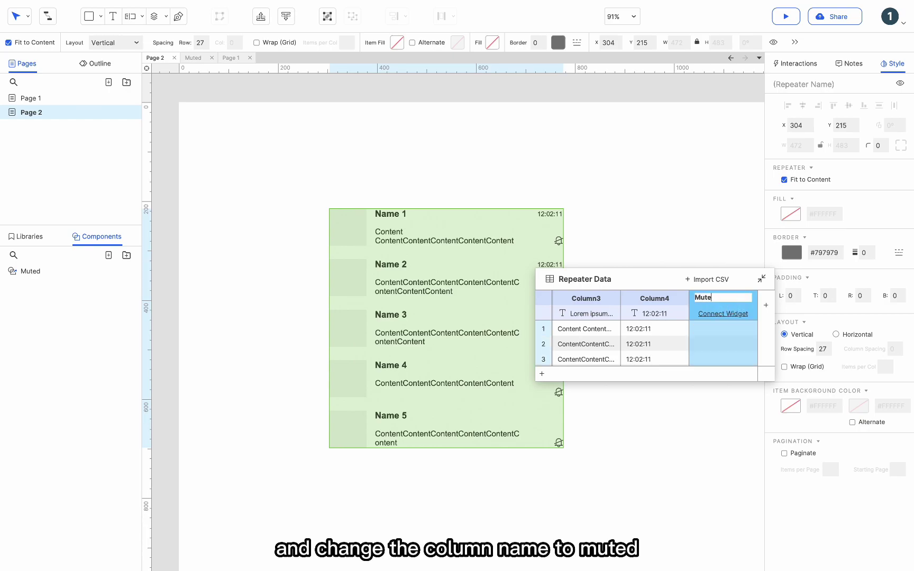
text(d)
double_click(719, 328)
text(1)
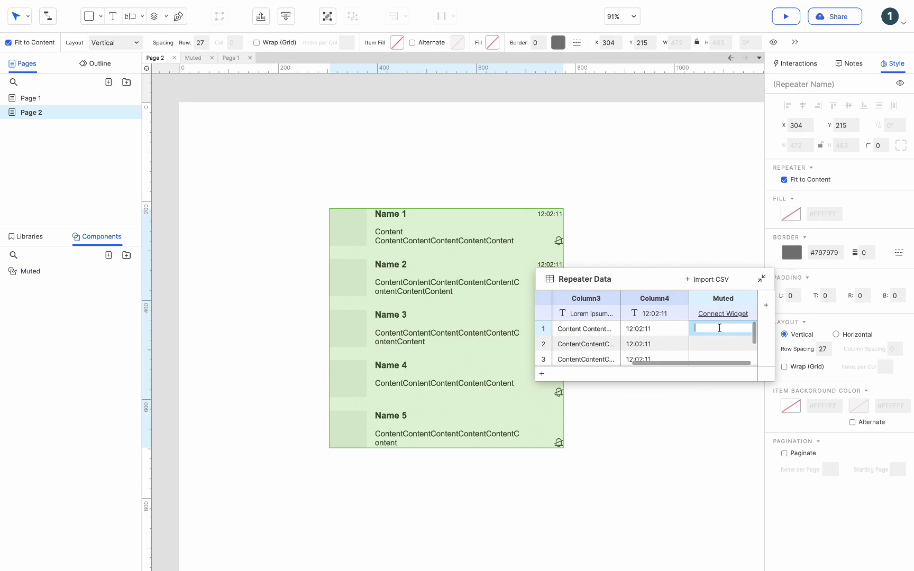
scroll(714, 344, down, 2)
double_click(717, 330)
text(1)
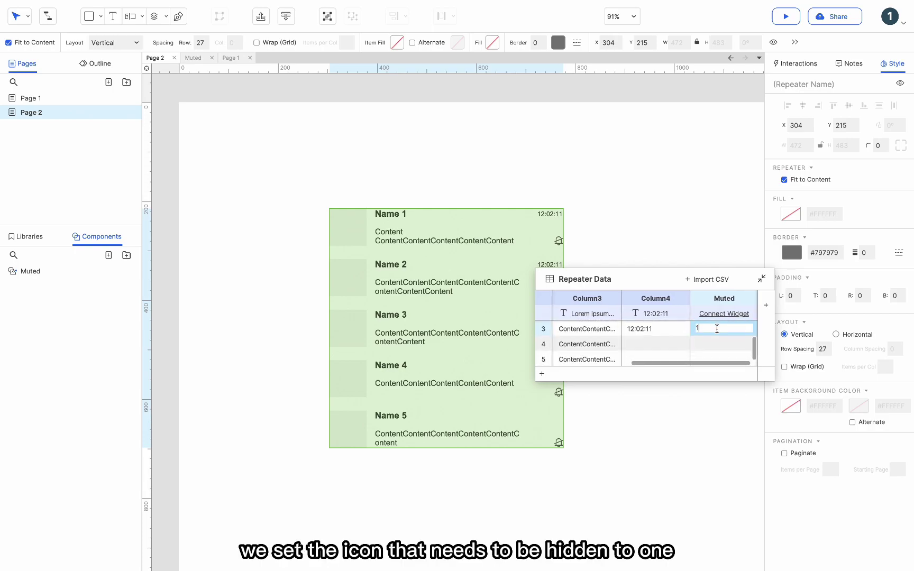
click(716, 354)
scroll(716, 351, up, 1)
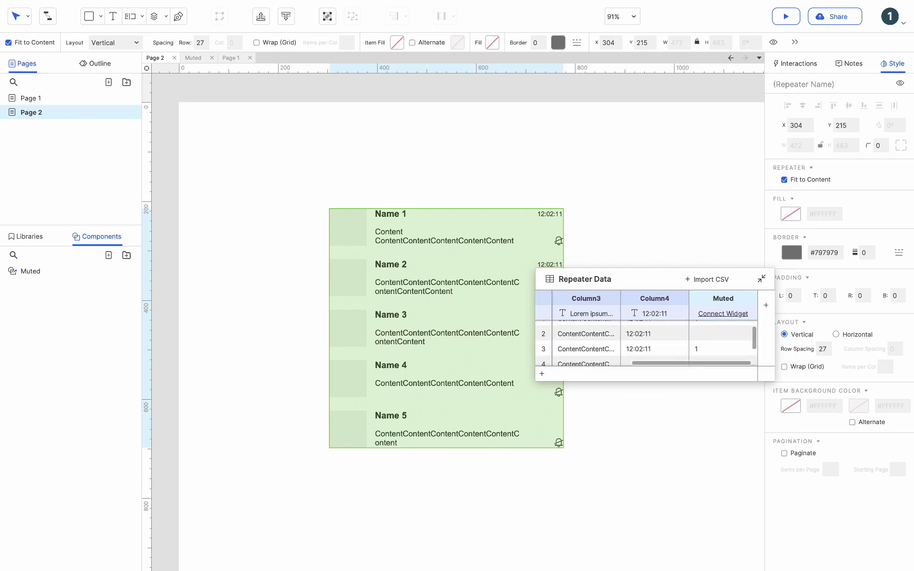
scroll(716, 351, up, 1)
Step: Add a New_msg data column and start entering item 5's value
click(765, 305)
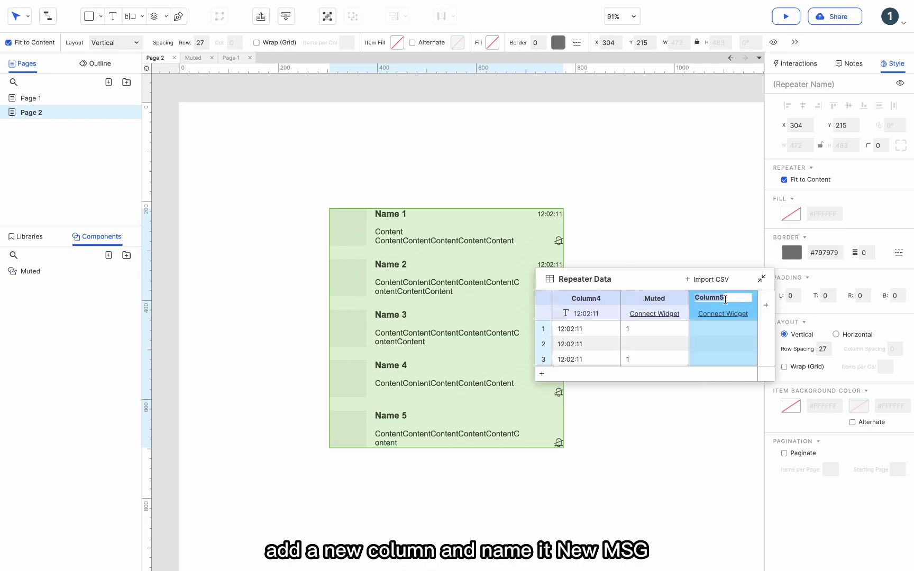
text(New_msg)
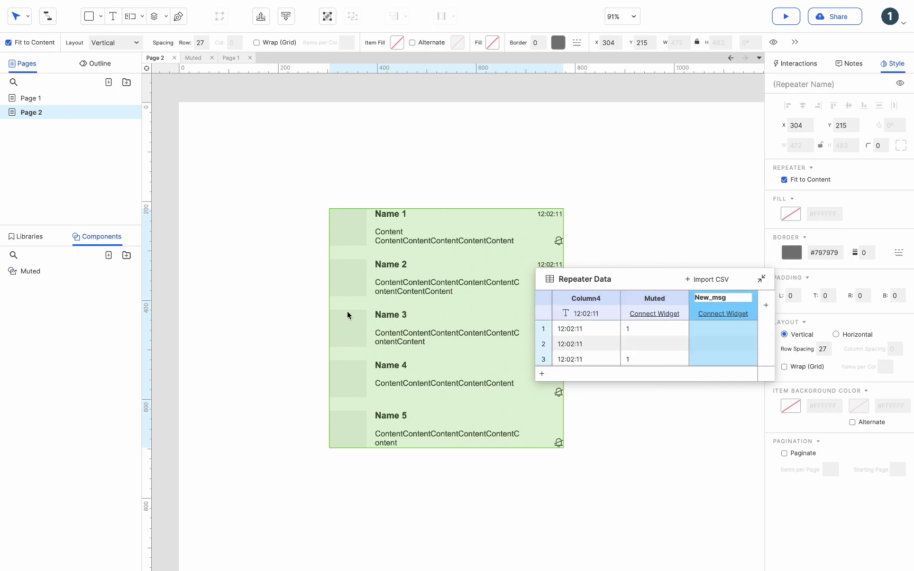
click(721, 322)
scroll(721, 336, down, 1)
scroll(720, 343, down, 1)
click(719, 356)
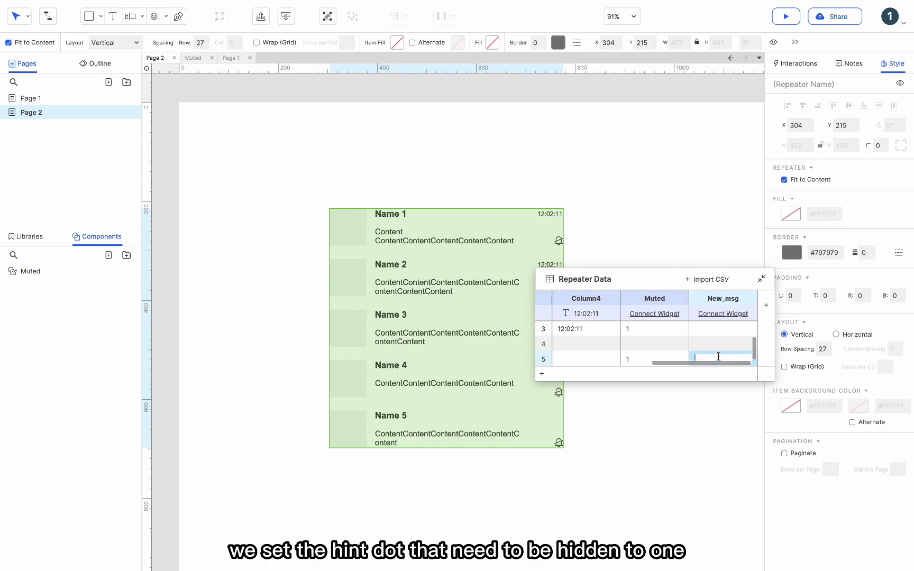
text(1)
click(713, 345)
text(1)
Step: Add a 16x16 red-filled ellipse at the avatar's top-right corner inside the repeater item
double_click(457, 276)
click(347, 227)
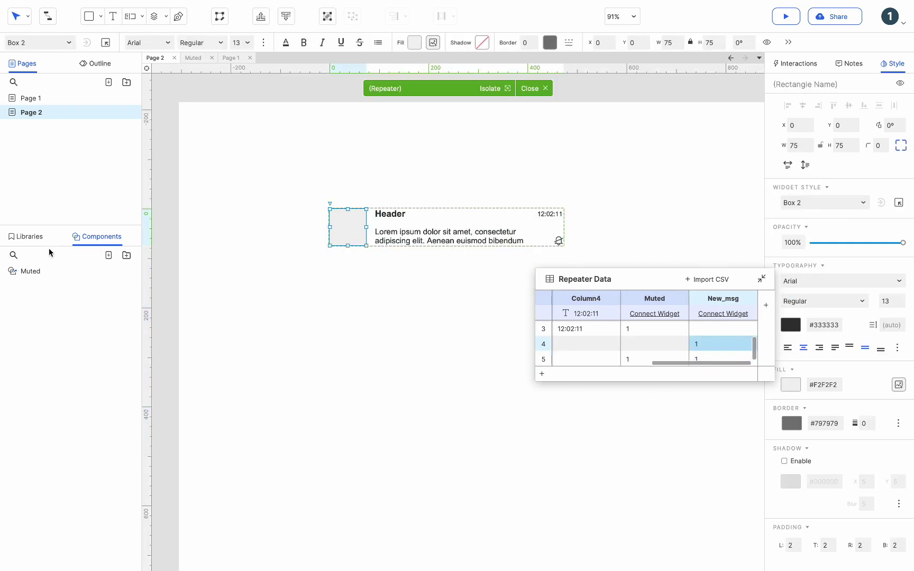
click(25, 236)
drag(24, 350, 354, 176)
mouse_move(436, 255)
mouse_down()
mouse_move(357, 178)
mouse_move(367, 209)
mouse_up()
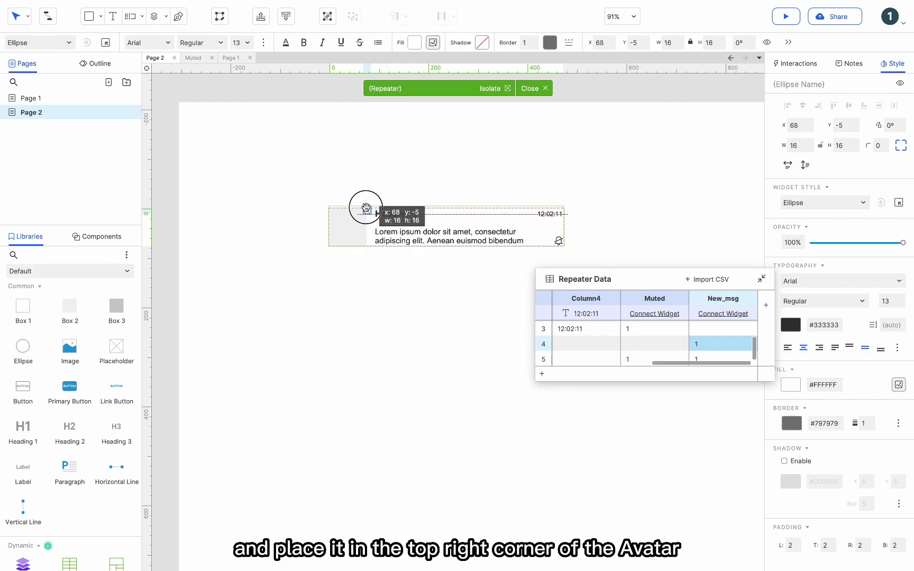
click(550, 42)
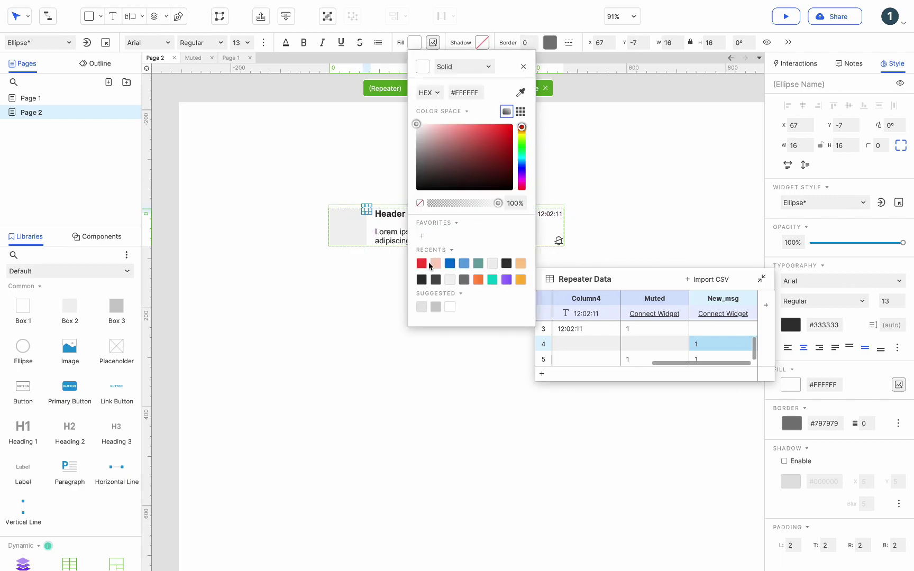
click(421, 262)
click(464, 417)
key(Escape)
scroll(438, 346, down, 2)
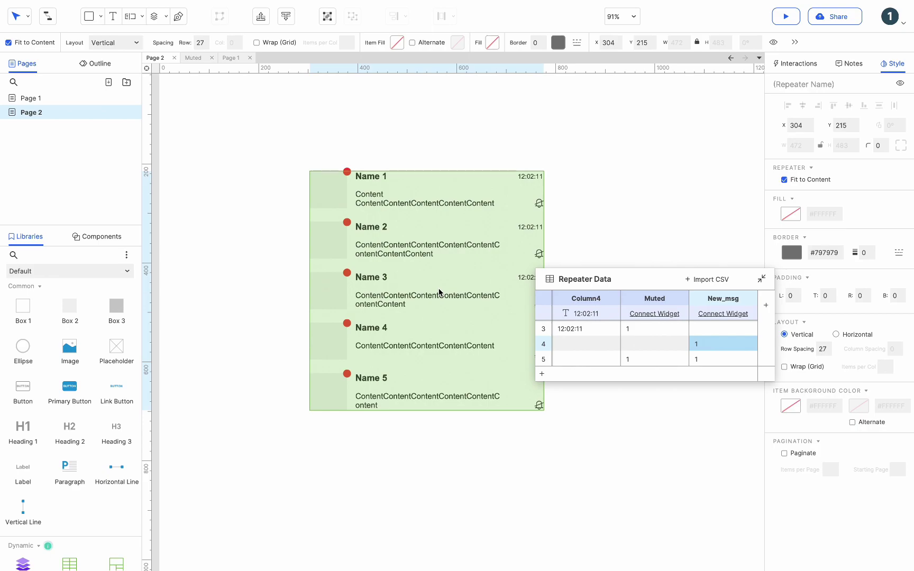
Step: Add an Item Loaded interaction to the repeater
click(799, 63)
click(818, 119)
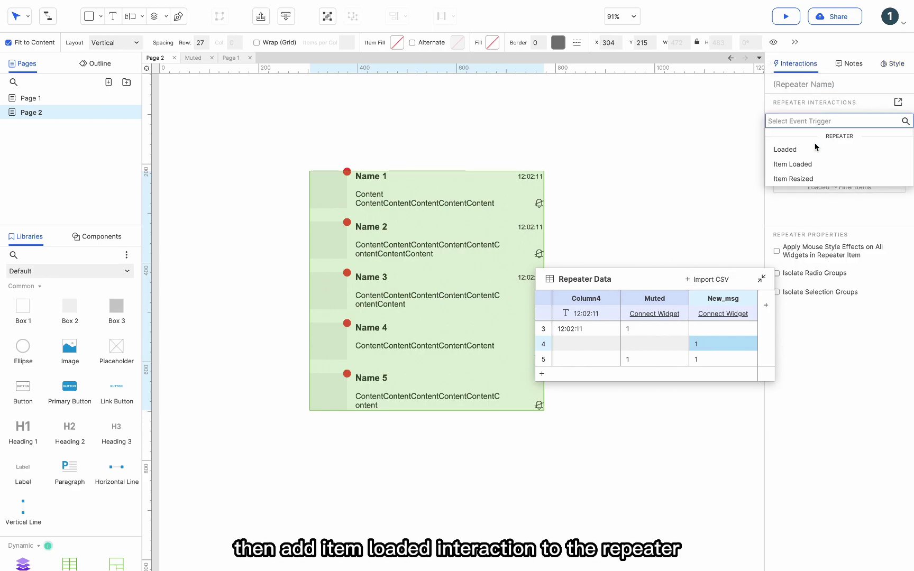
click(793, 164)
key(Escape)
Step: Give the case the condition [[Item.New_msg]] equals 1
click(890, 115)
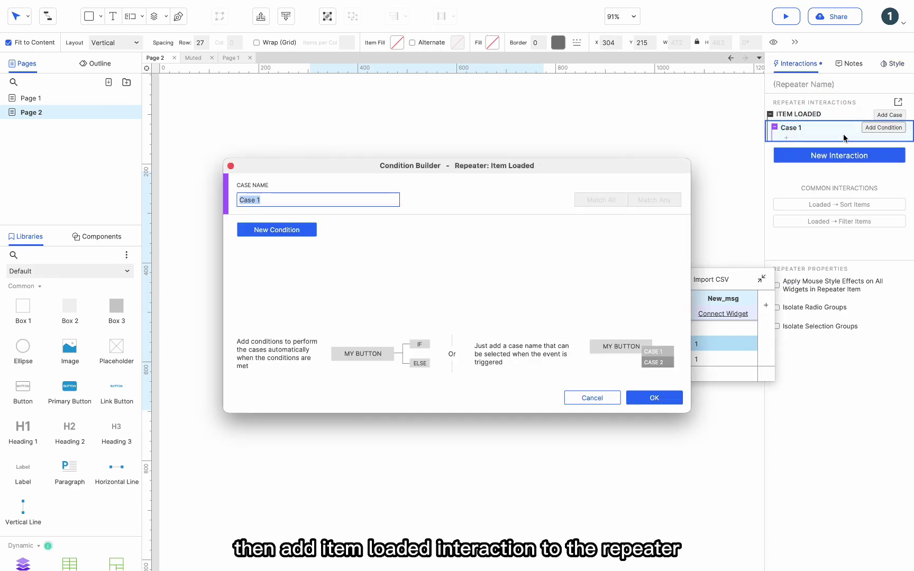
click(277, 230)
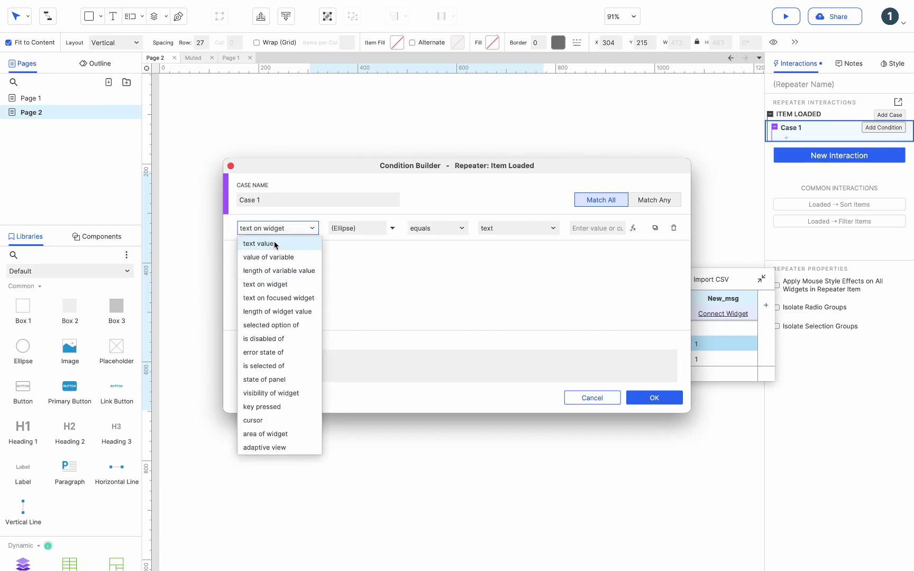
click(275, 245)
click(388, 228)
click(322, 216)
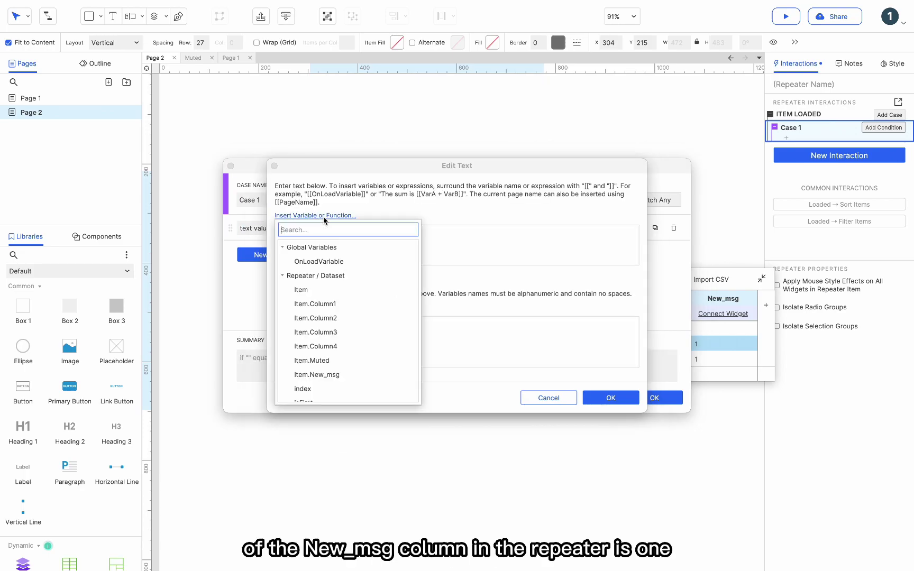
scroll(336, 258, down, 1)
scroll(343, 300, down, 2)
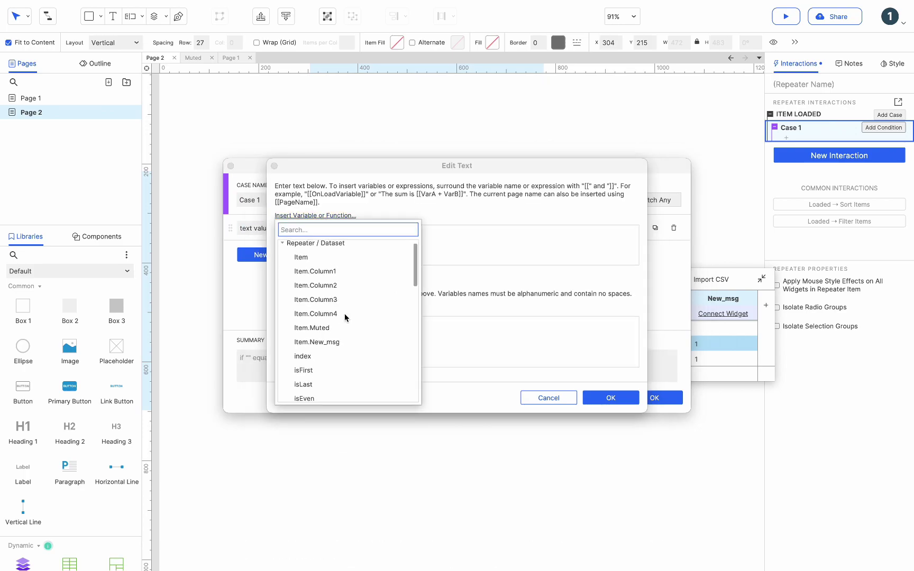
click(346, 344)
click(609, 400)
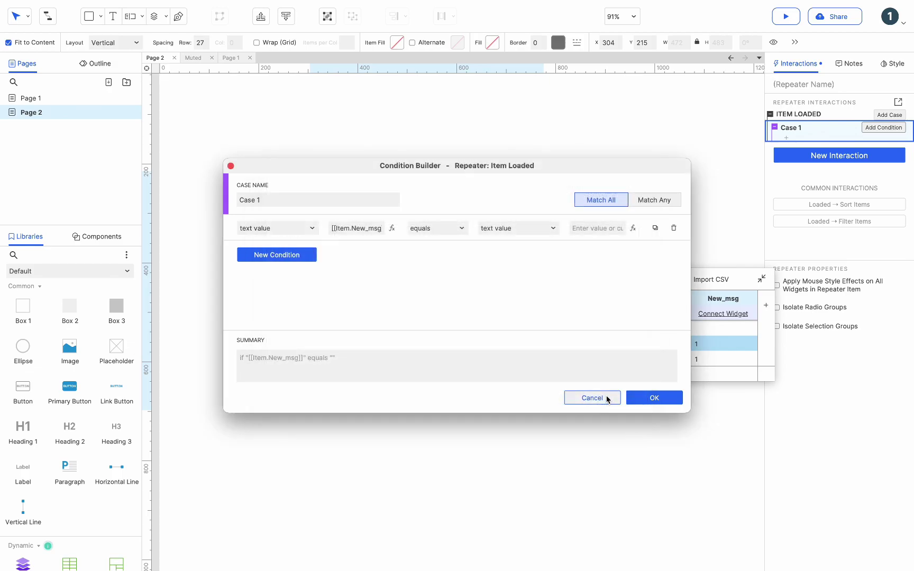
click(593, 233)
text(1)
click(652, 400)
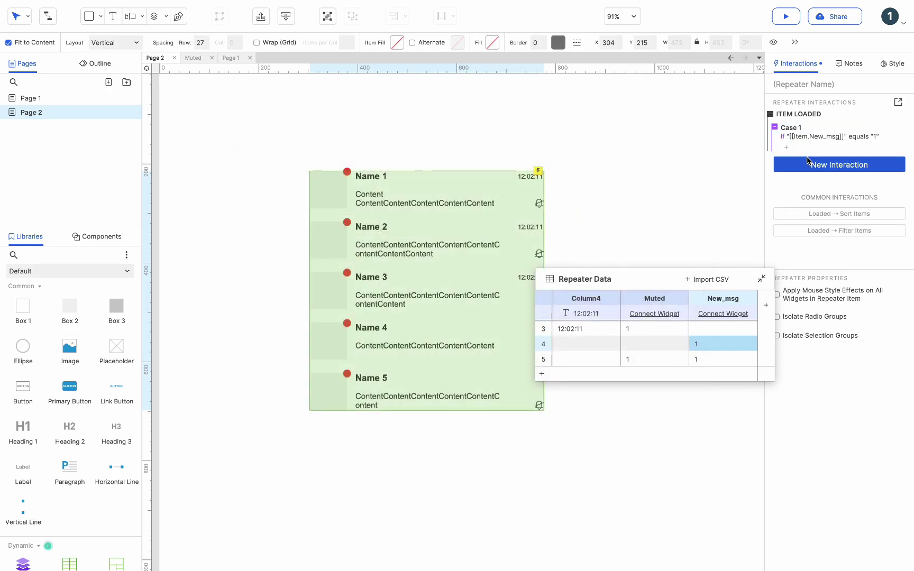
Step: Add a Show/Hide action that hides the red dot Ellipse
click(839, 163)
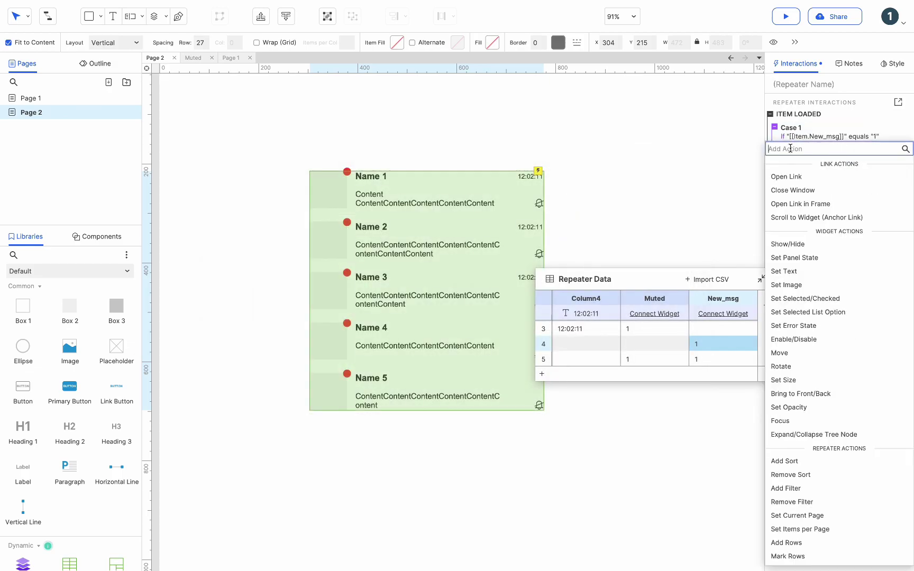
click(803, 244)
click(809, 227)
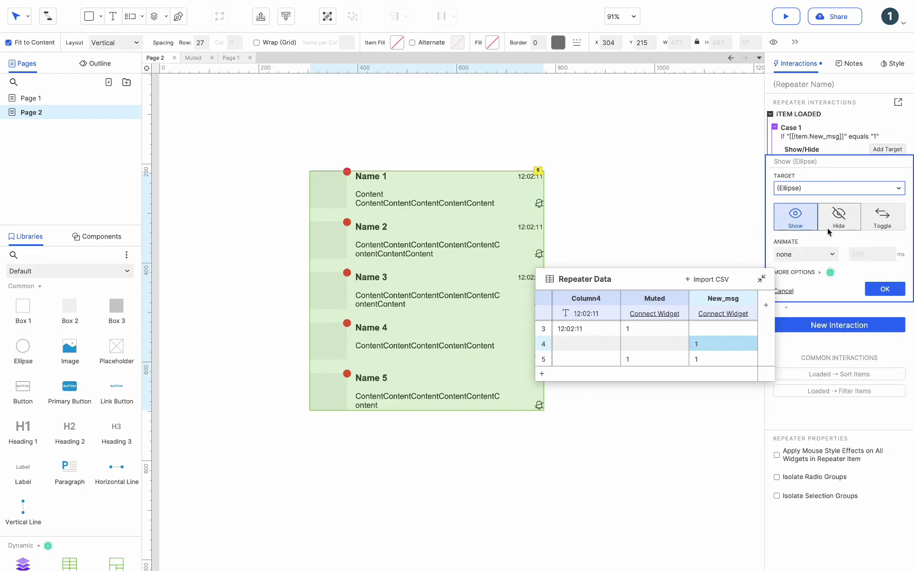
click(832, 216)
click(889, 289)
click(803, 133)
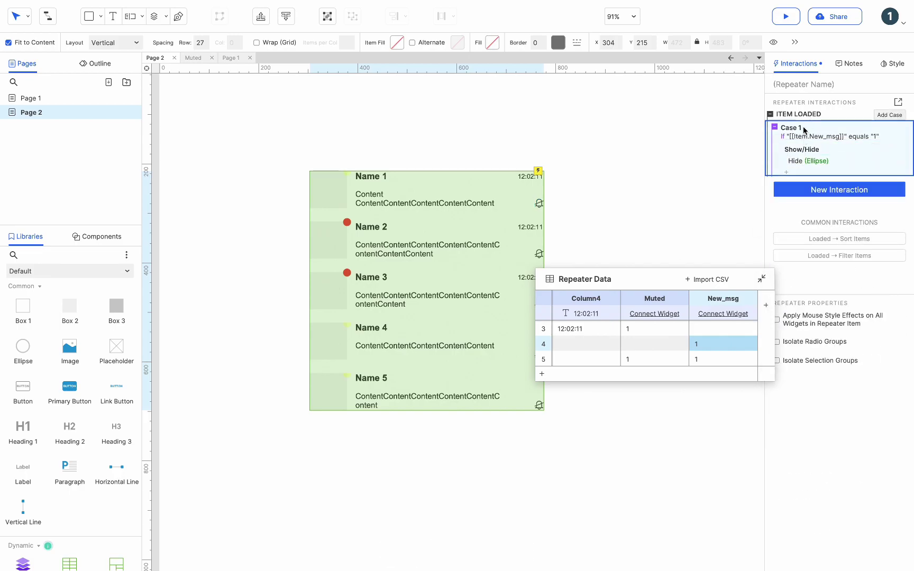
Step: Duplicate the case as Else If with the condition [[Item.Muted]] equals 1
key(ctrl+c)
key(ctrl+v)
click(826, 194)
click(391, 230)
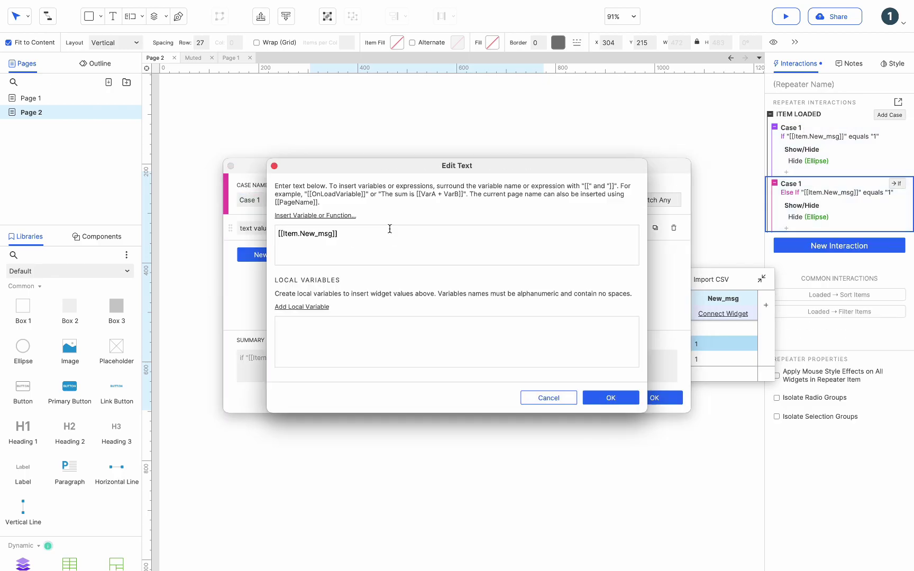
triple_click(307, 233)
key(BackSpace)
click(316, 215)
scroll(343, 300, down, 1)
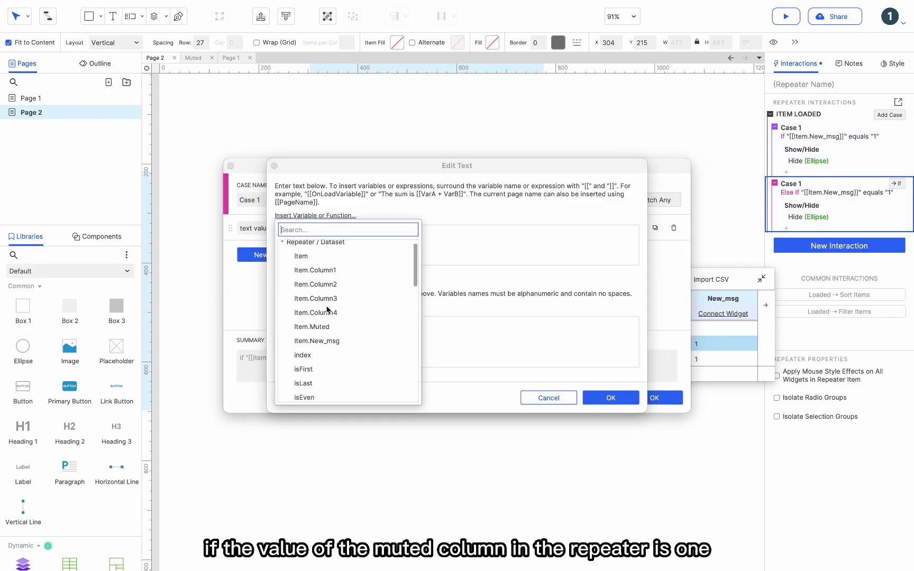
click(310, 326)
click(590, 401)
click(654, 398)
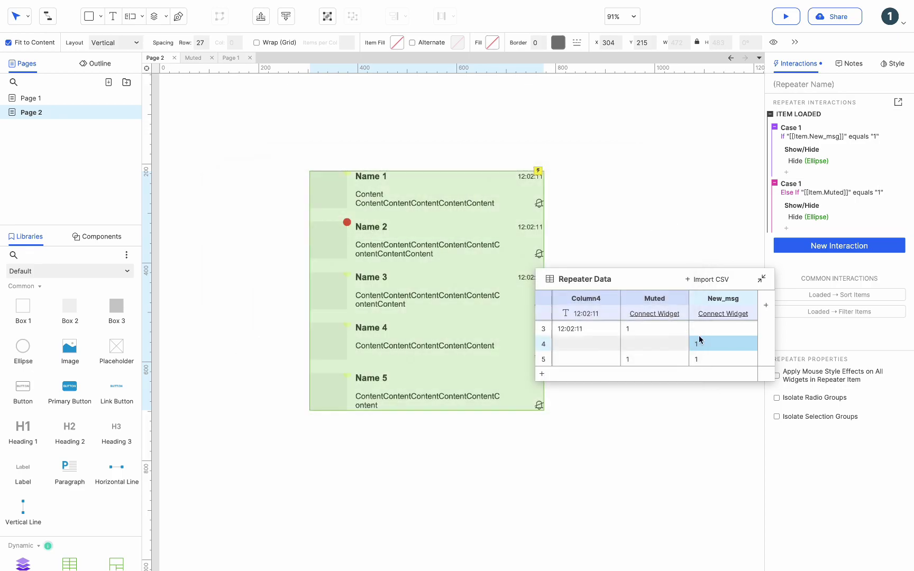
Step: Retarget the copied hide action to the muted icon Shape
click(809, 219)
click(839, 243)
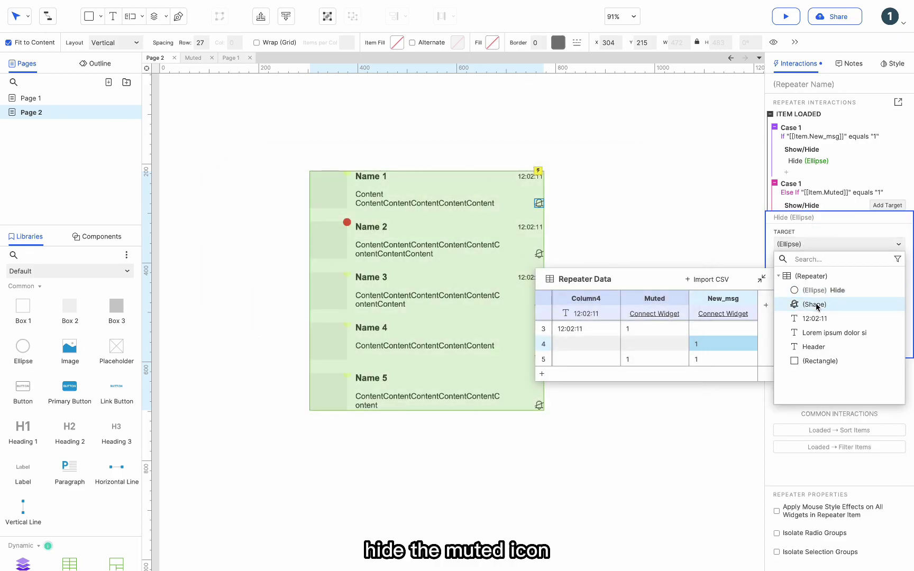
click(815, 304)
click(886, 344)
Step: Fill items 4 and 5 with the time 12:02:11 and preview the prototype in the browser
click(580, 332)
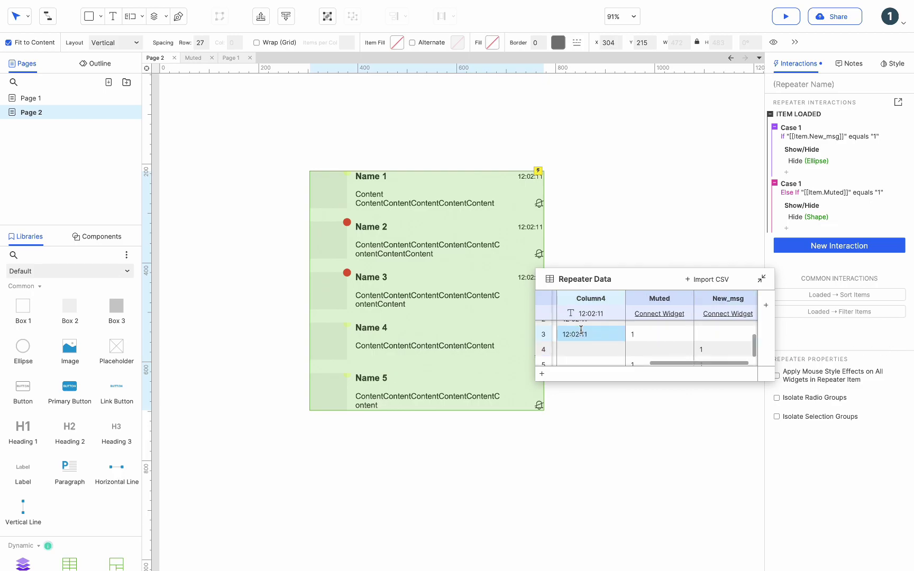
click(582, 348)
key(ctrl+v)
click(580, 357)
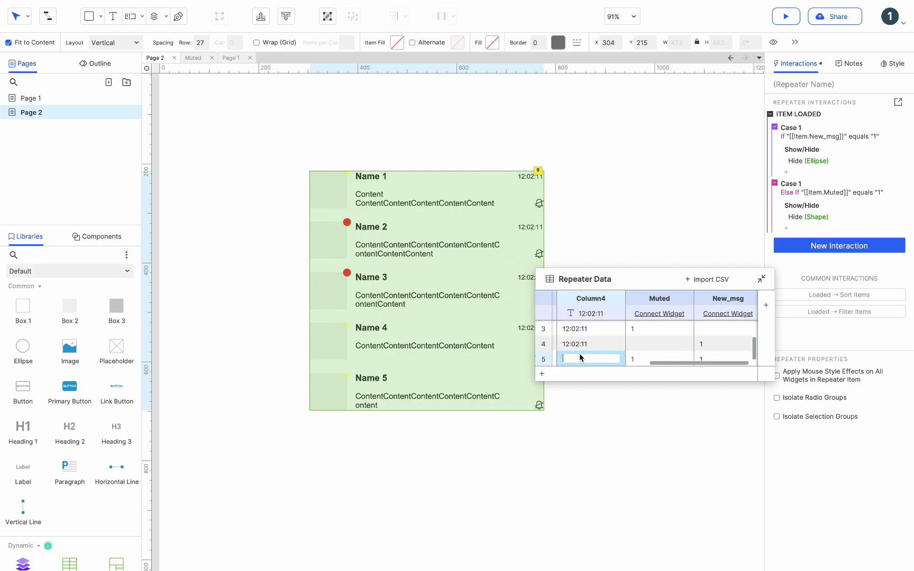
click(638, 269)
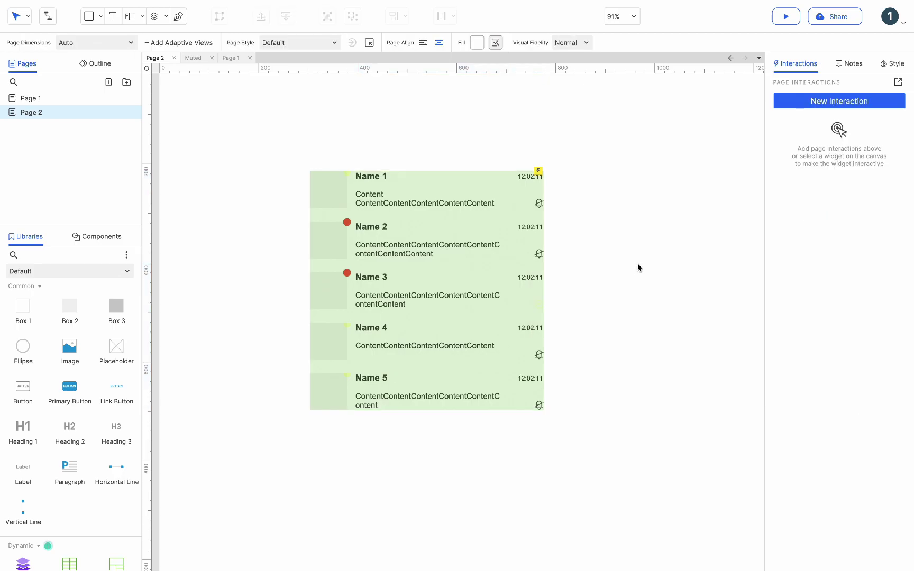
click(798, 21)
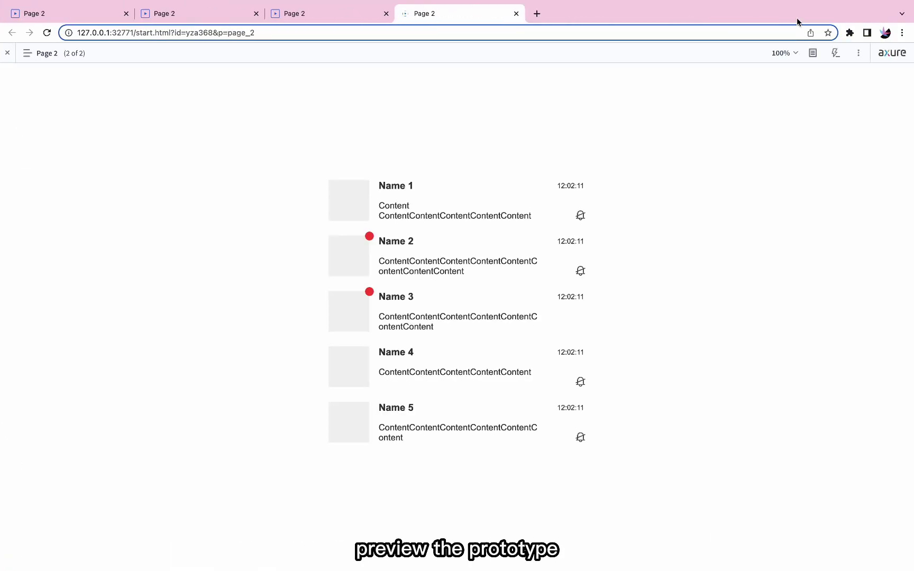